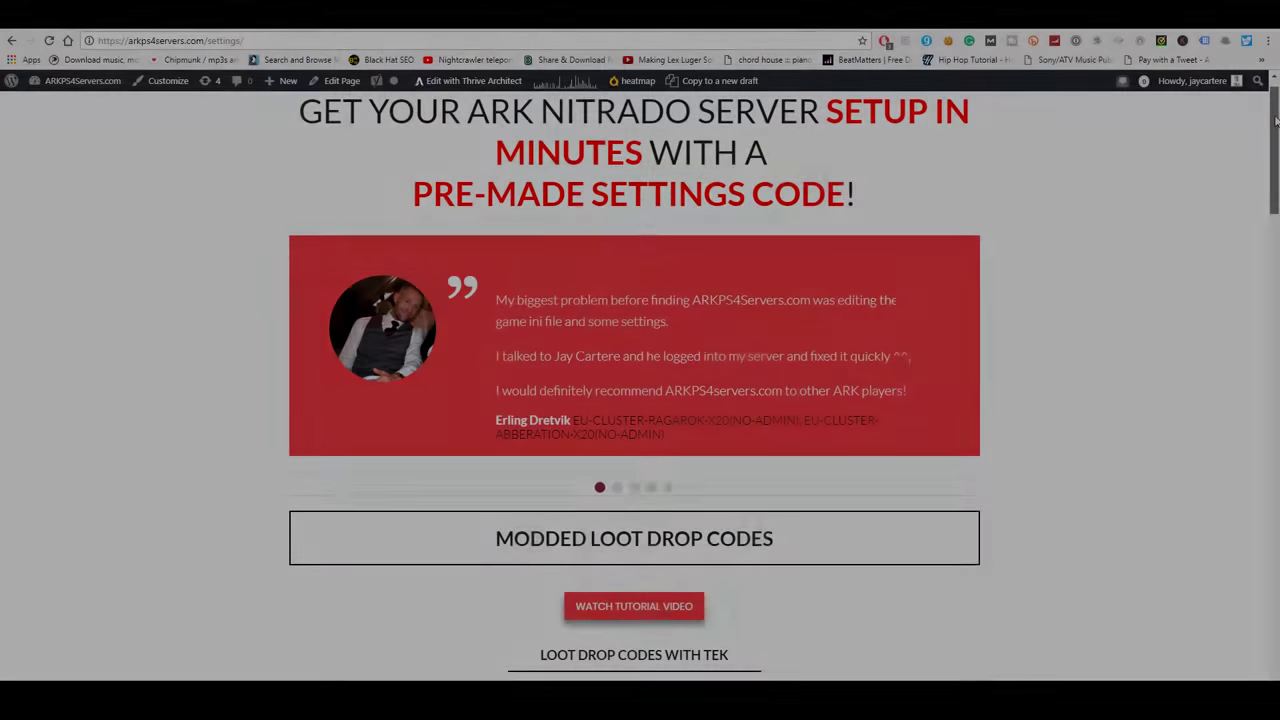
left_click_drag(1275, 122, 1237, 389)
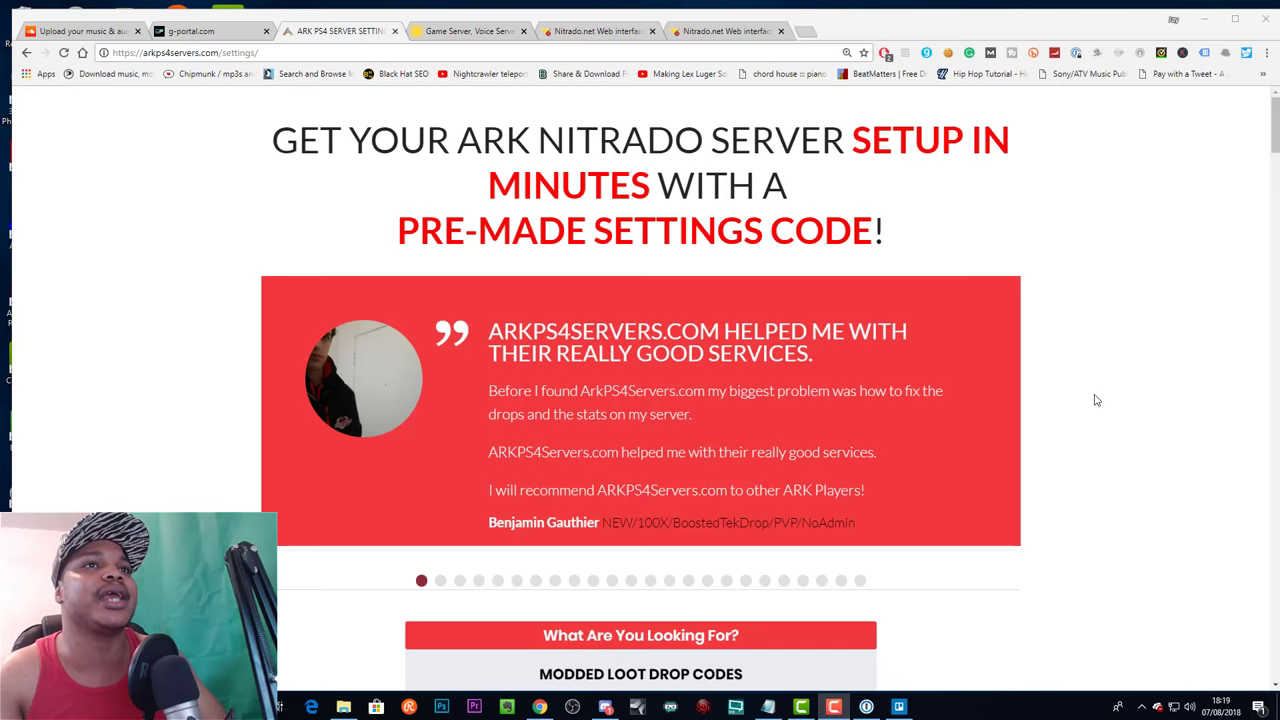
Step: In the Nitrado server settings filtered by "turret", set the Dino turret damage multiplier to 3
left_click(707, 31)
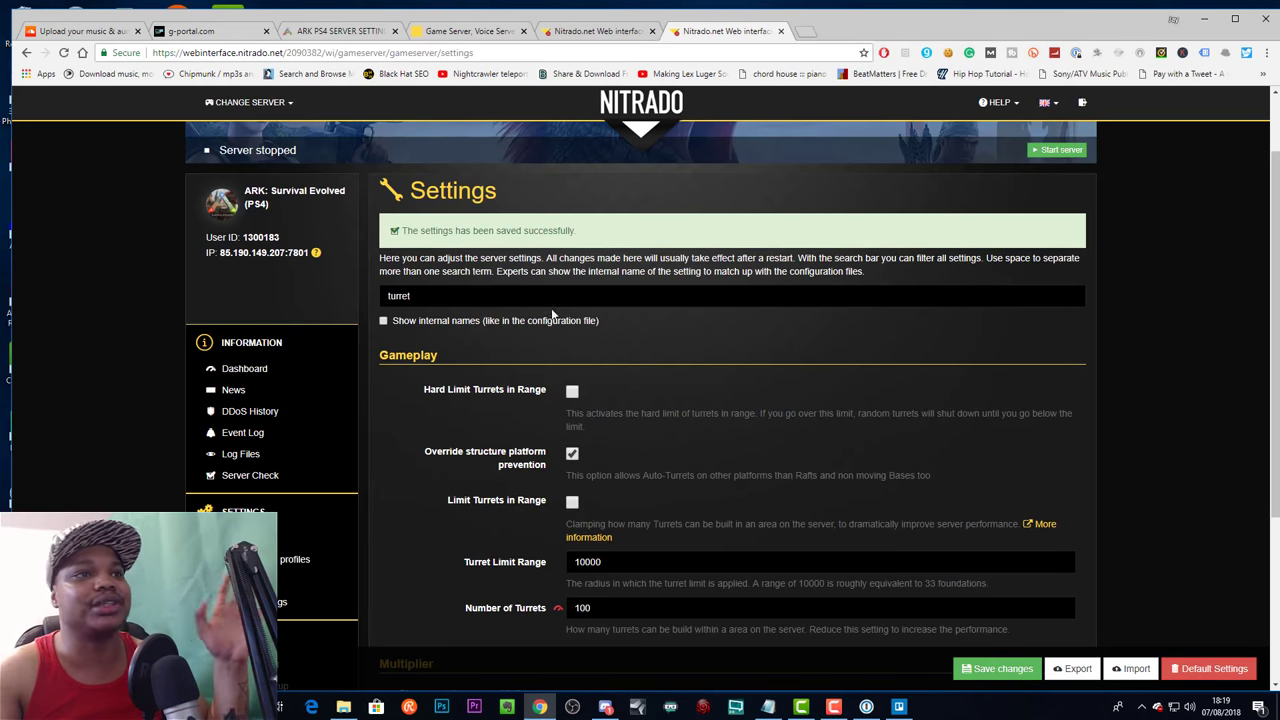
left_click_drag(458, 296, 380, 296)
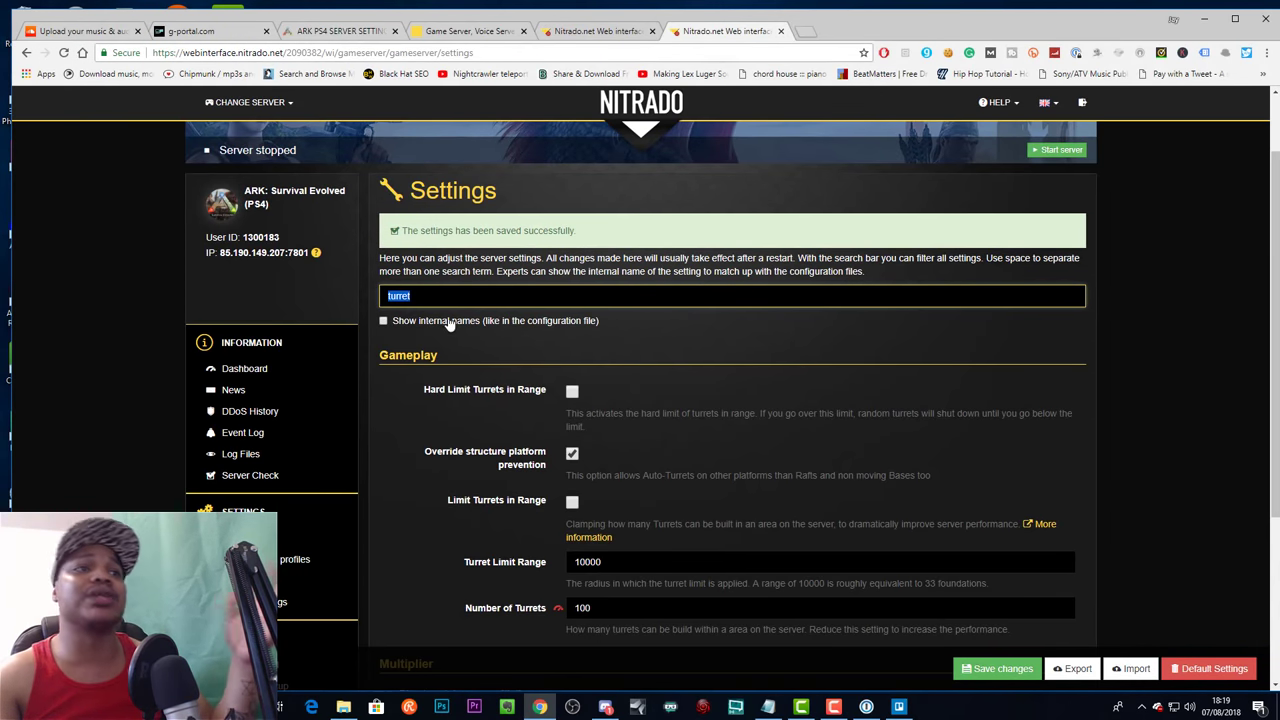
scroll(548, 373, "down", 2)
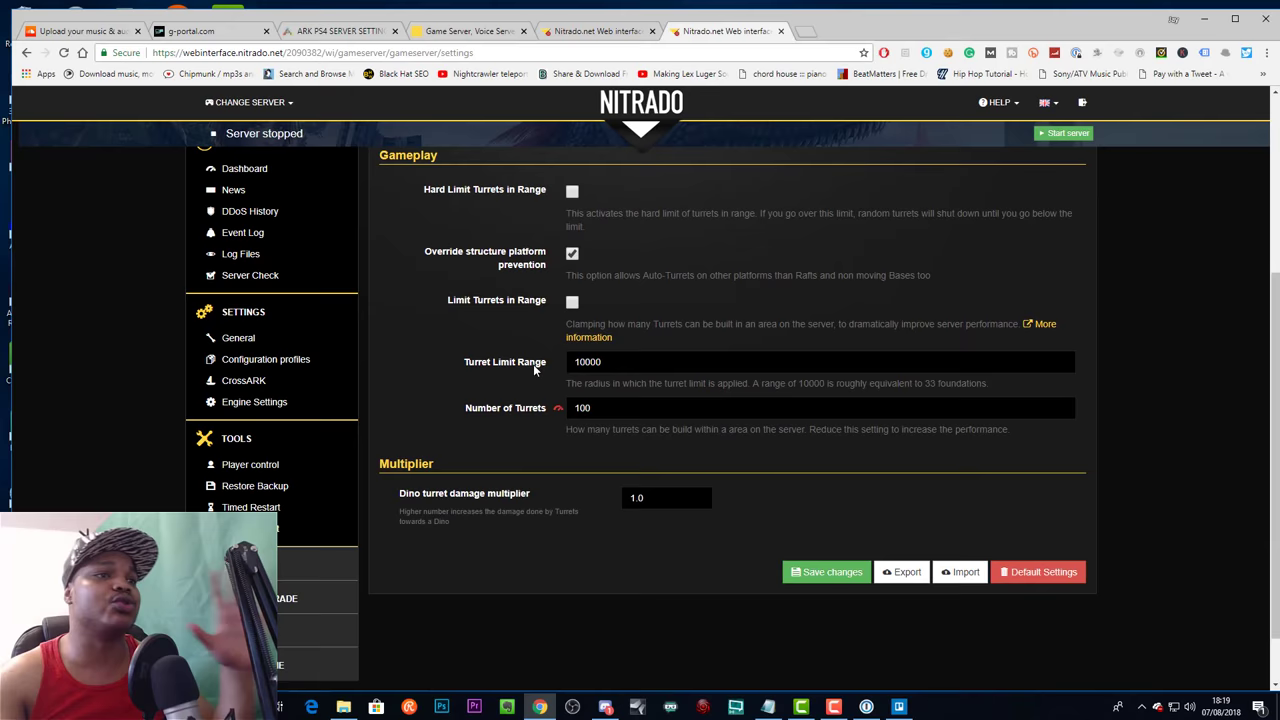
scroll(533, 364, "down", 1)
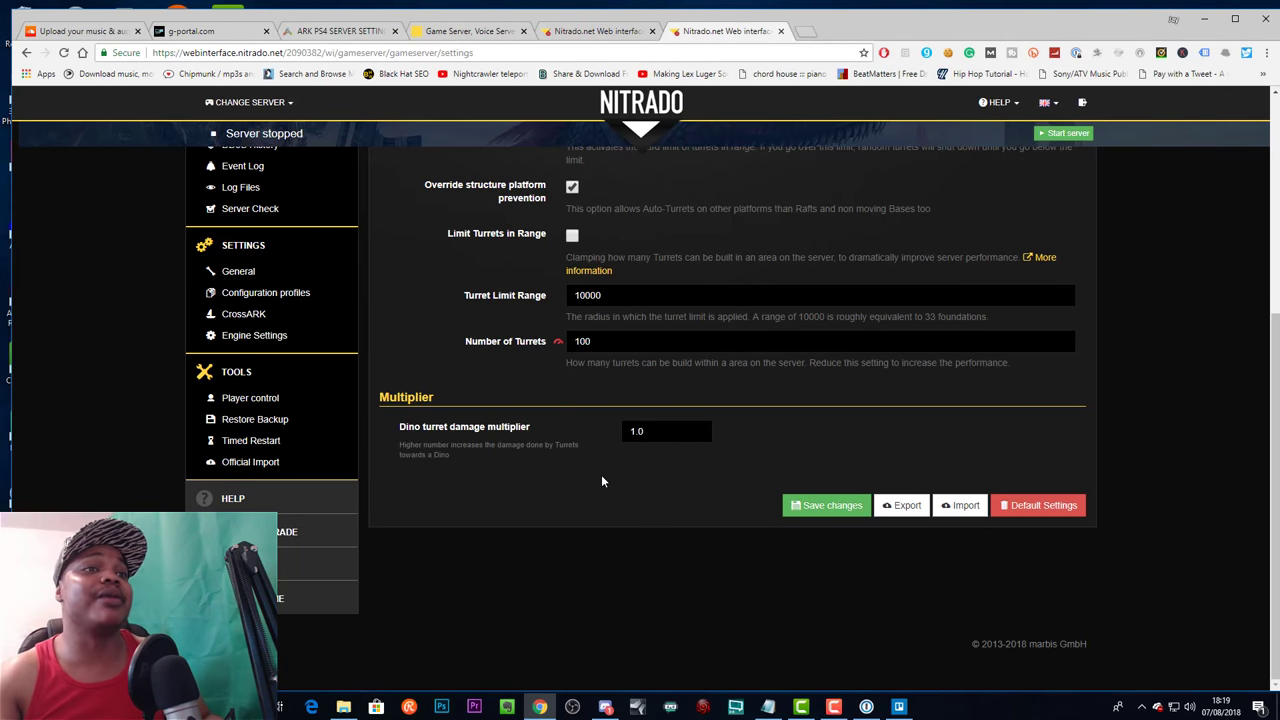
double_click(651, 431)
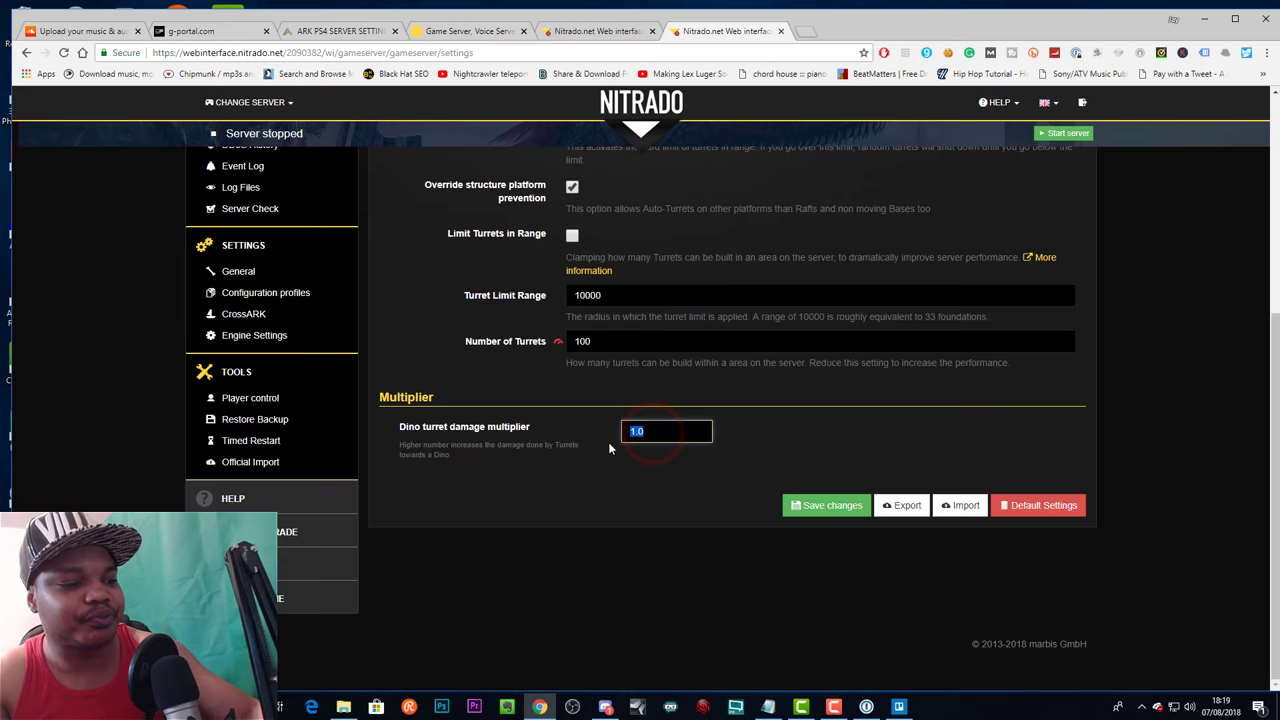
type("3")
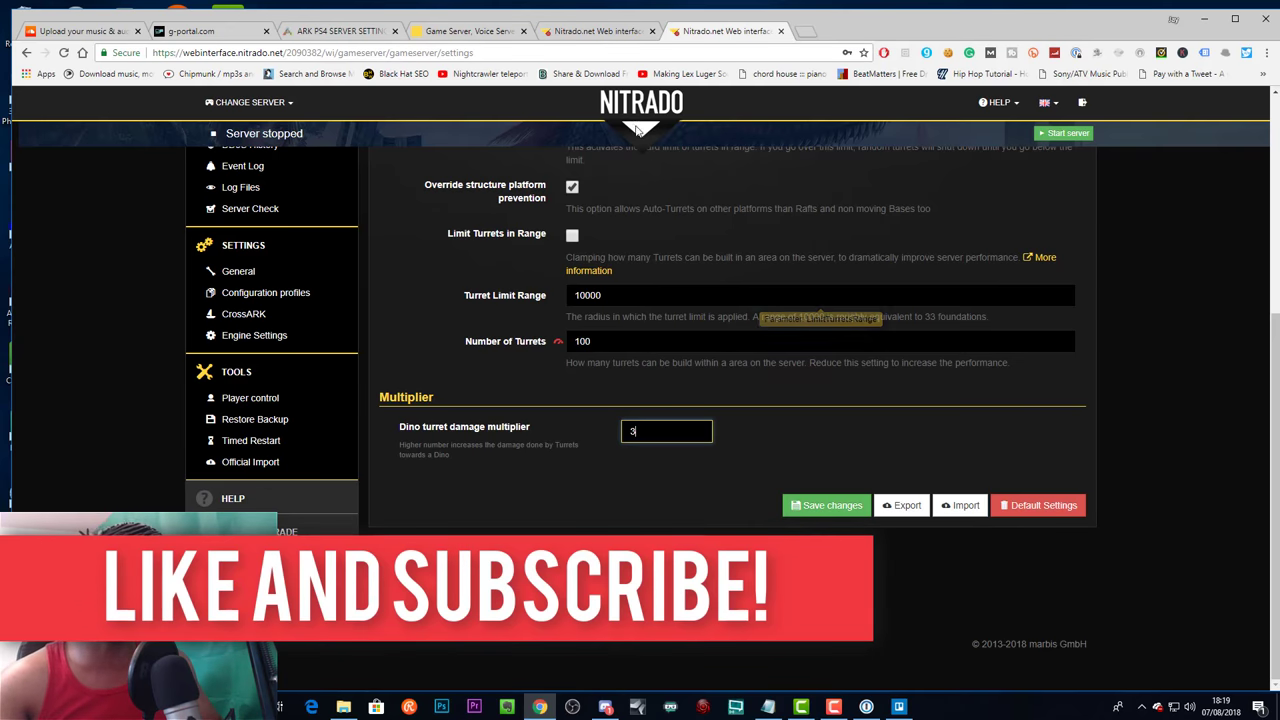
Step: In the expert mode Game.ini file, locate the DinoTurretDamageMultiplier line, select its value and save the file
left_click(594, 34)
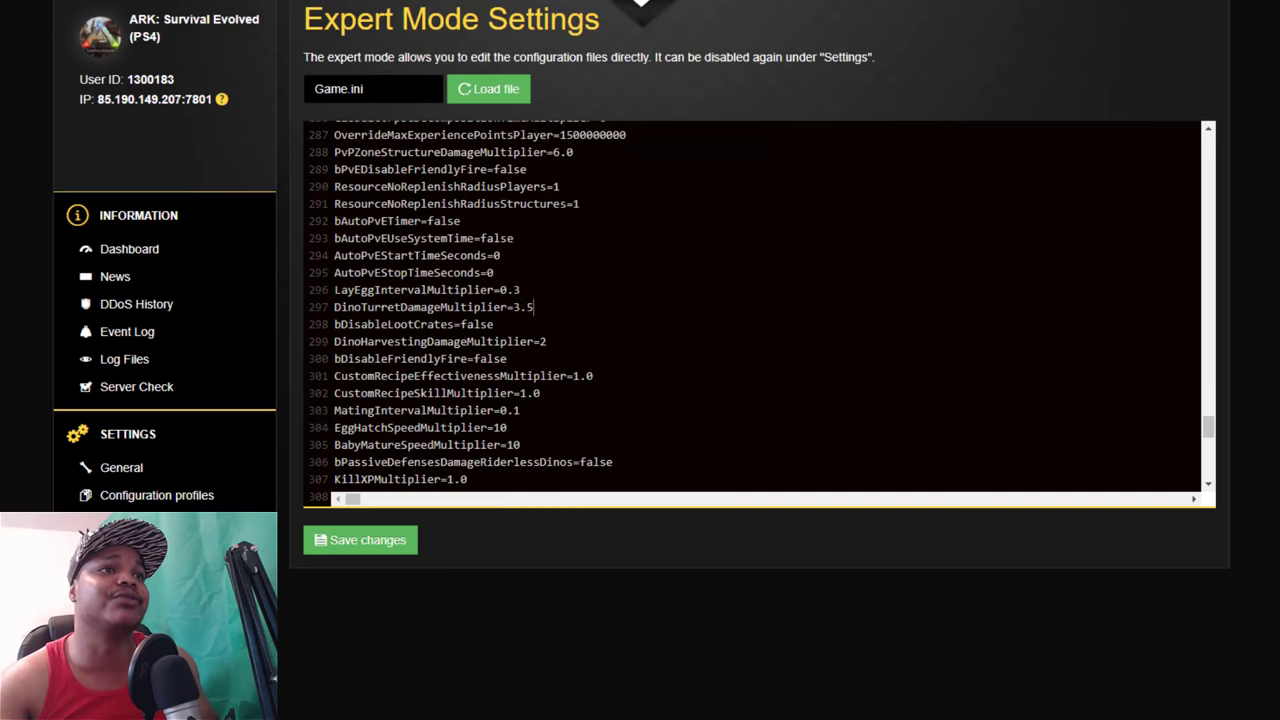
scroll(752, 305, "down", 8)
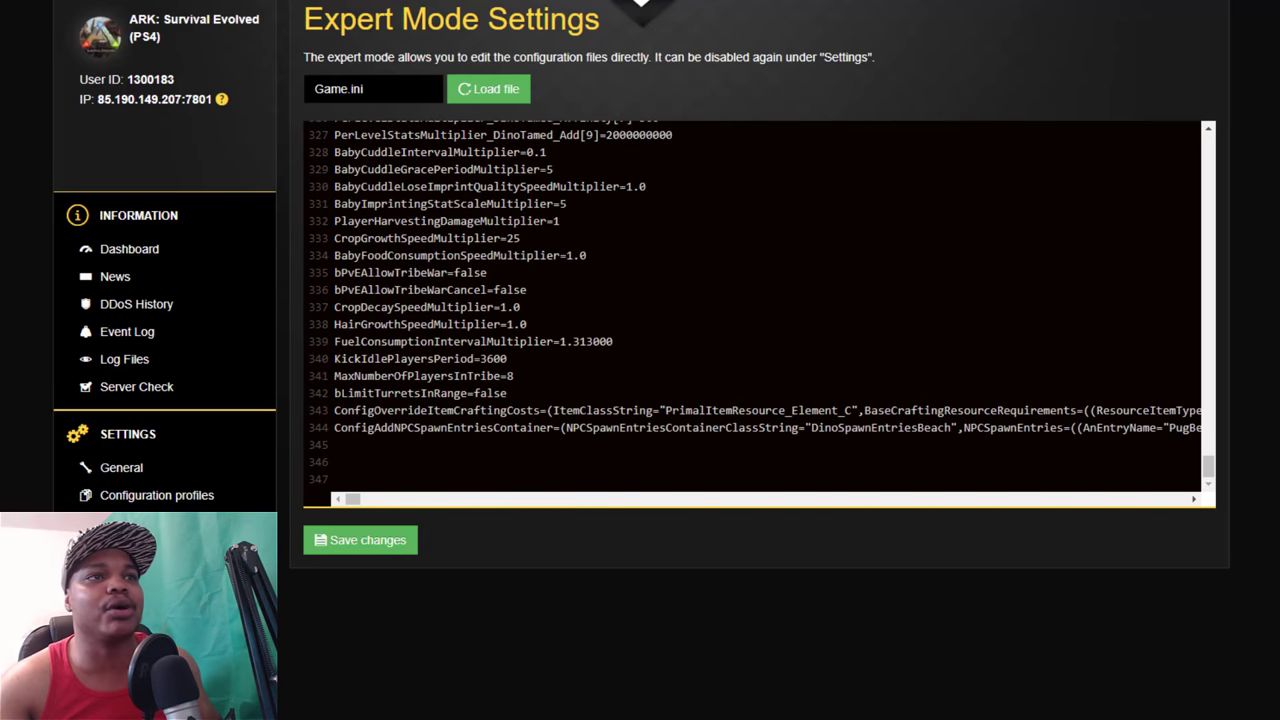
scroll(752, 305, "up", 6)
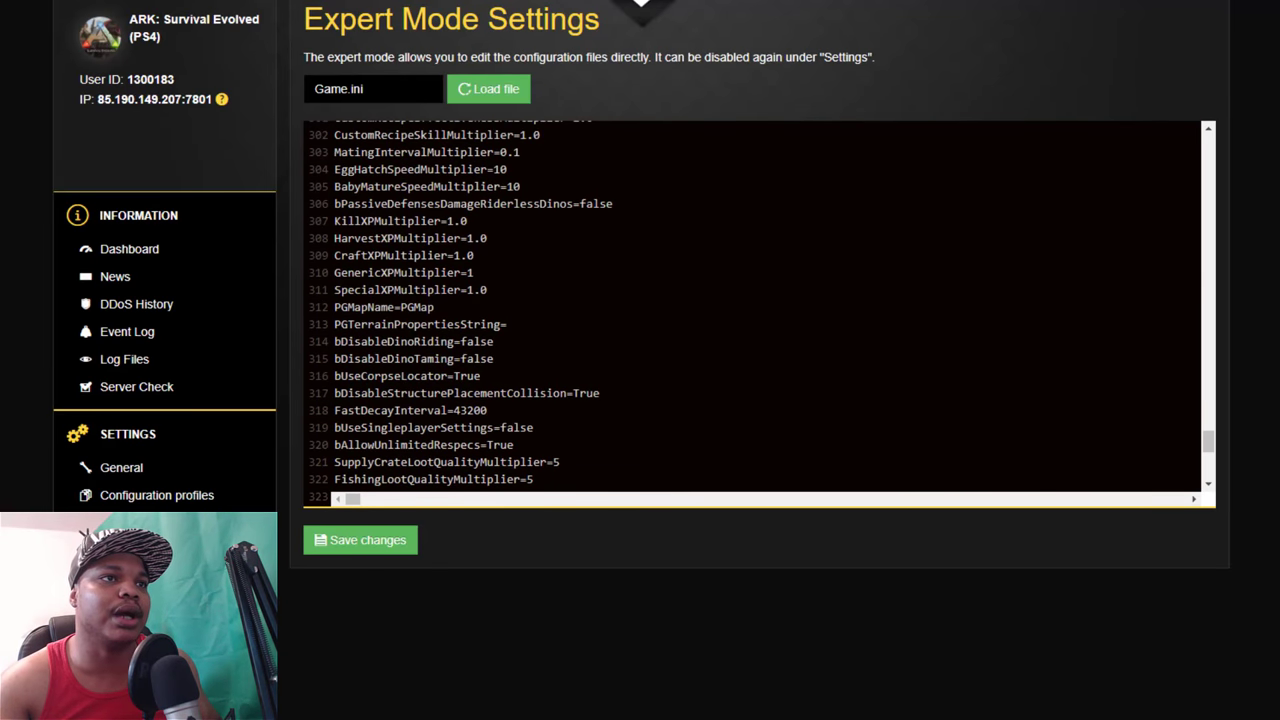
scroll(752, 305, "up", 2)
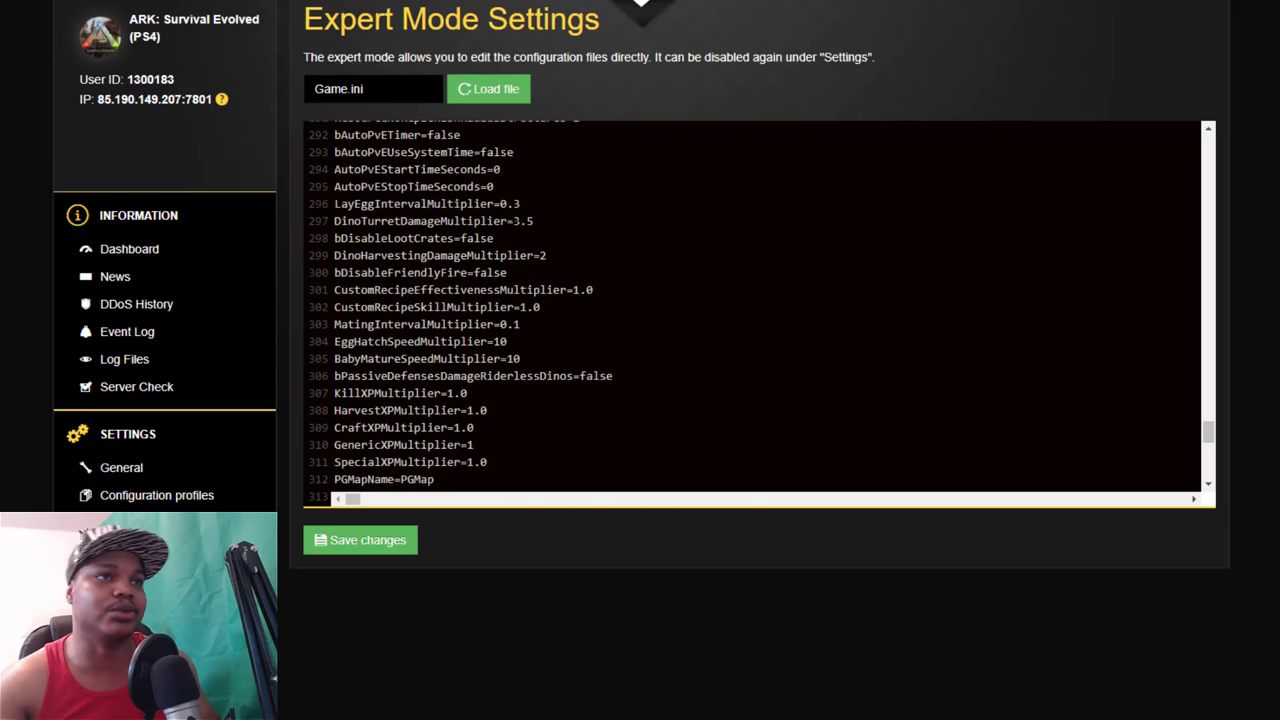
double_click(524, 221)
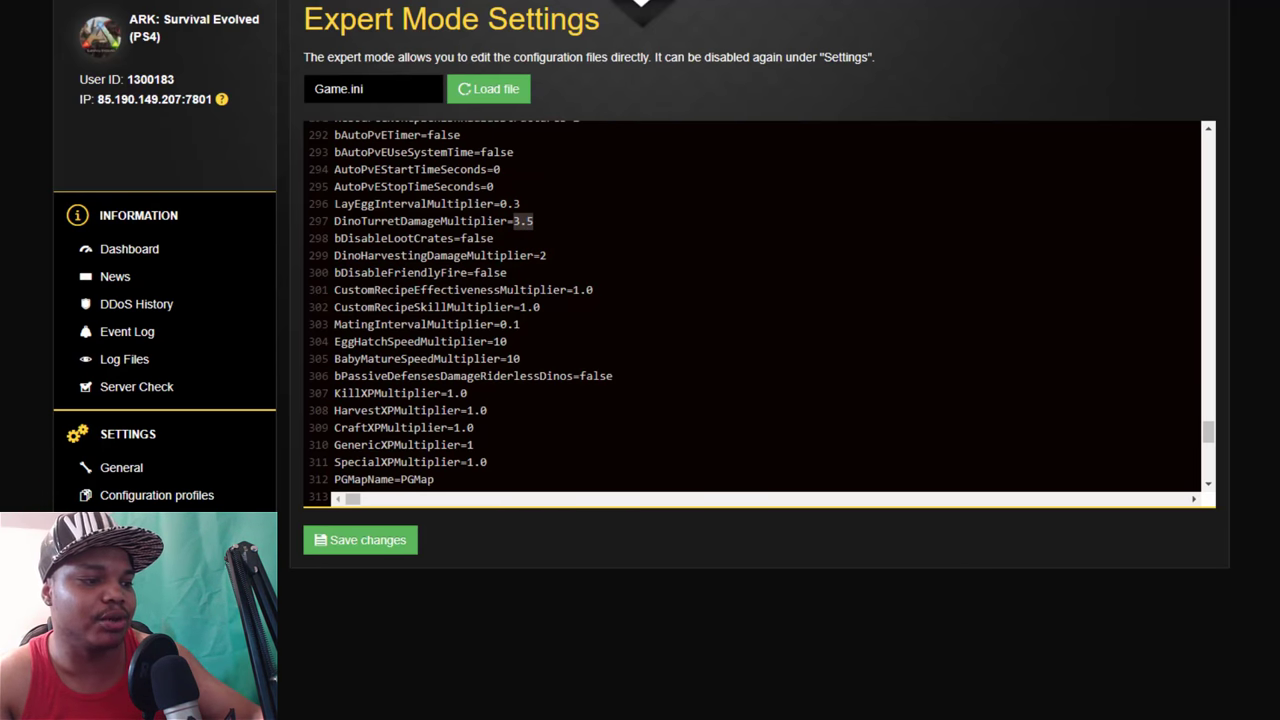
left_click(388, 538)
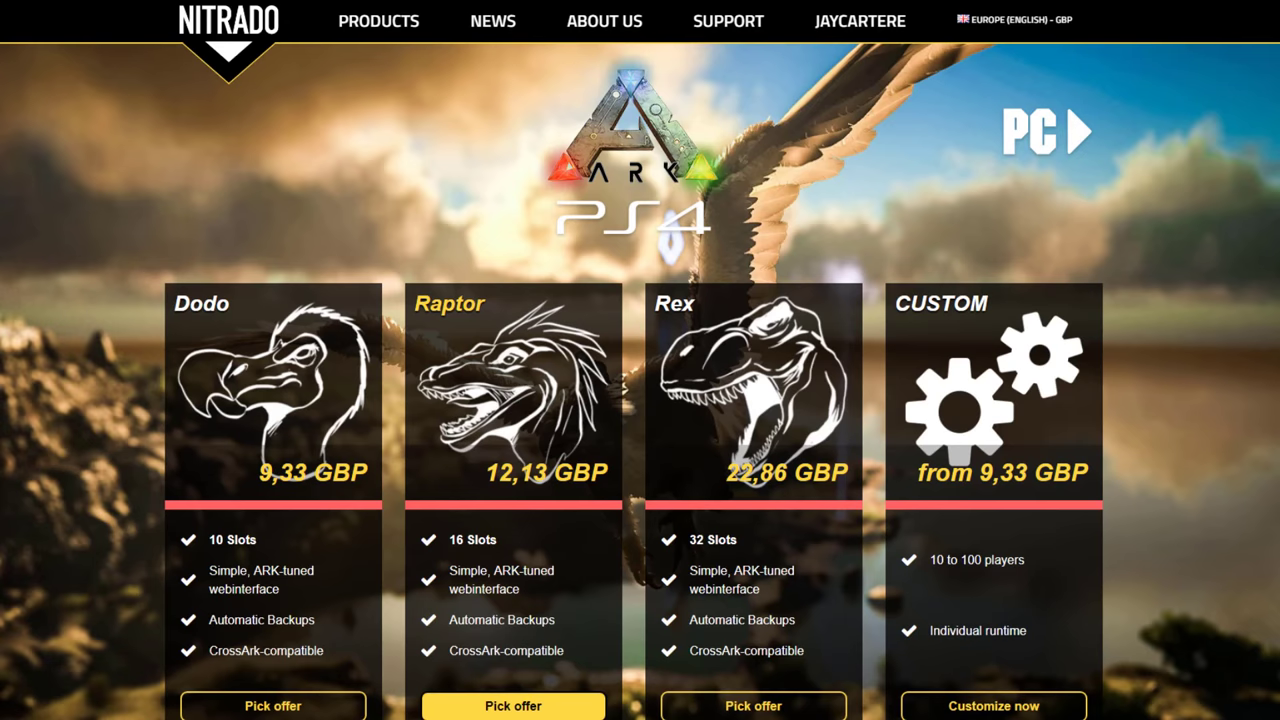
Step: Look through Nitrado's ARK PS4 server page, examining the slot offers, features, payment methods, support, technology and FAQ
scroll(634, 380, "down", 3)
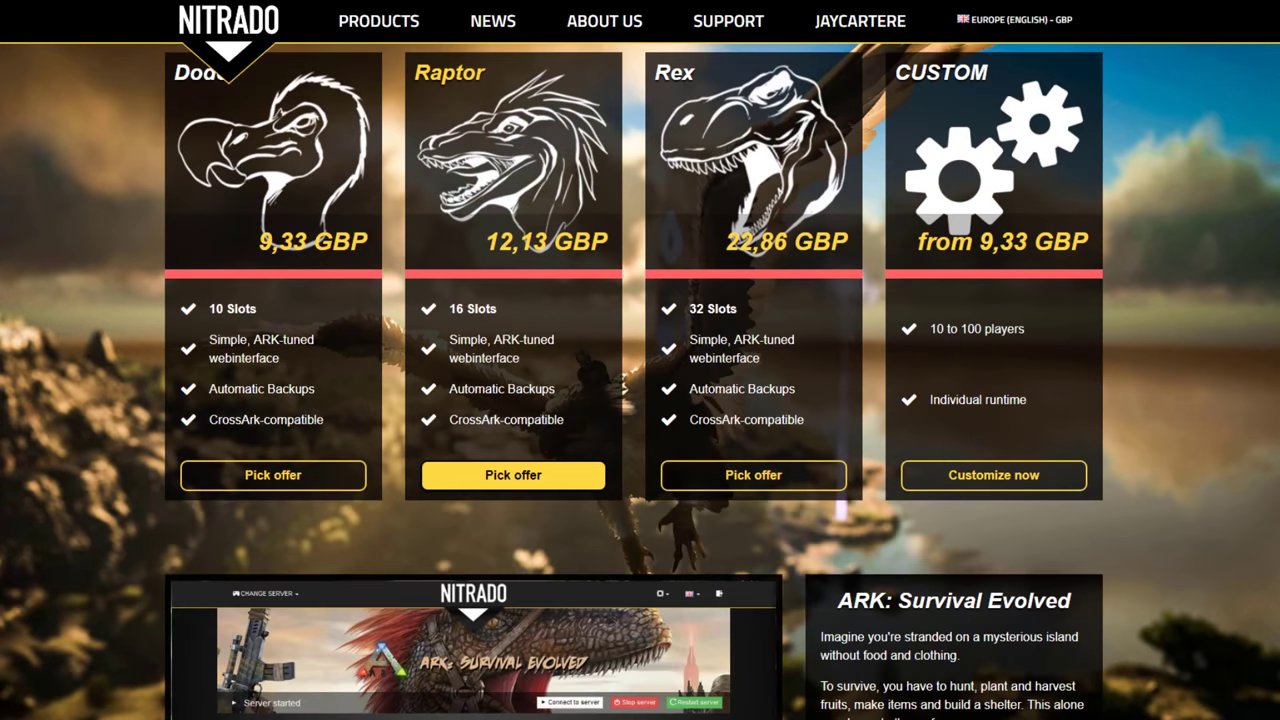
scroll(634, 380, "down", 5)
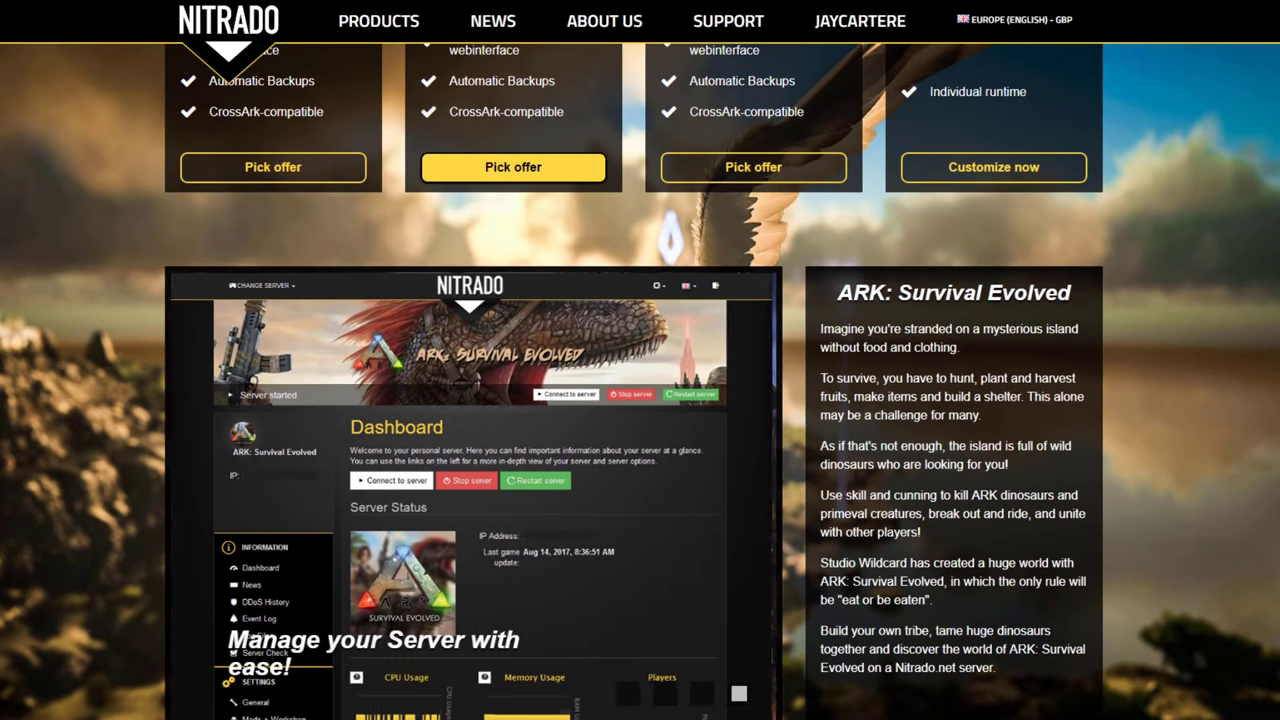
scroll(634, 380, "down", 4)
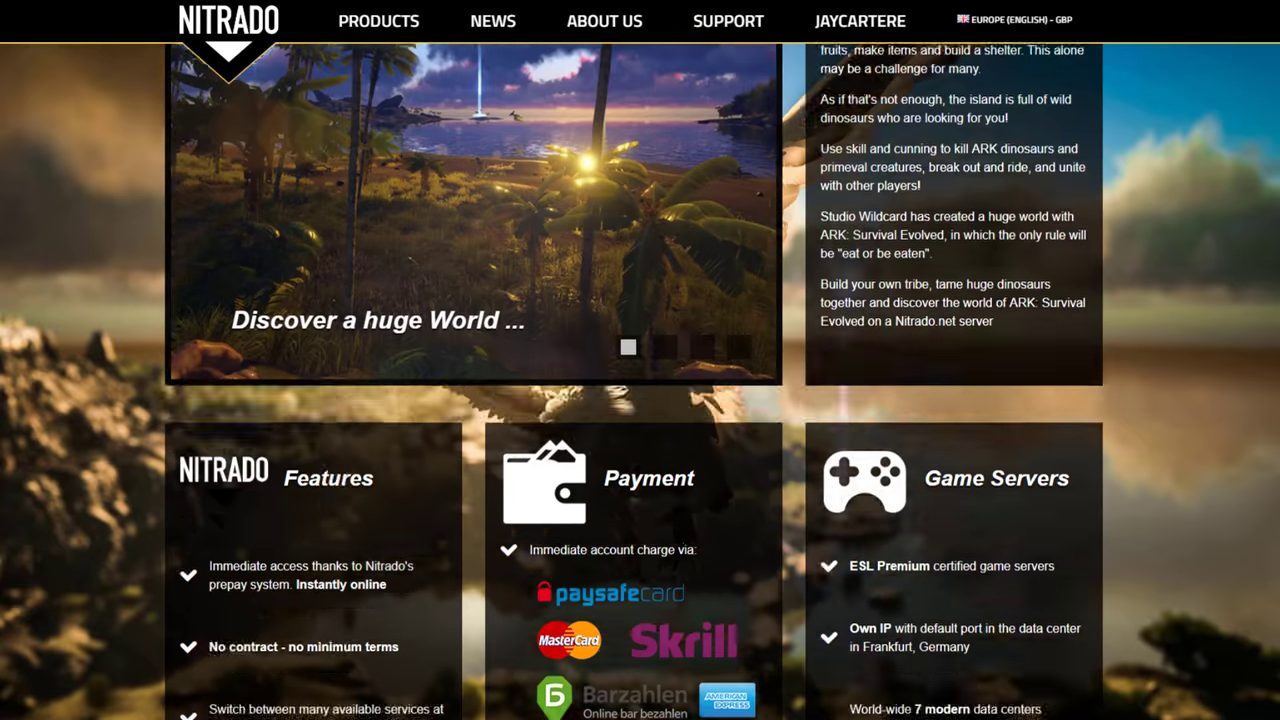
scroll(640, 380, "down", 2)
scroll(640, 380, "down", 4)
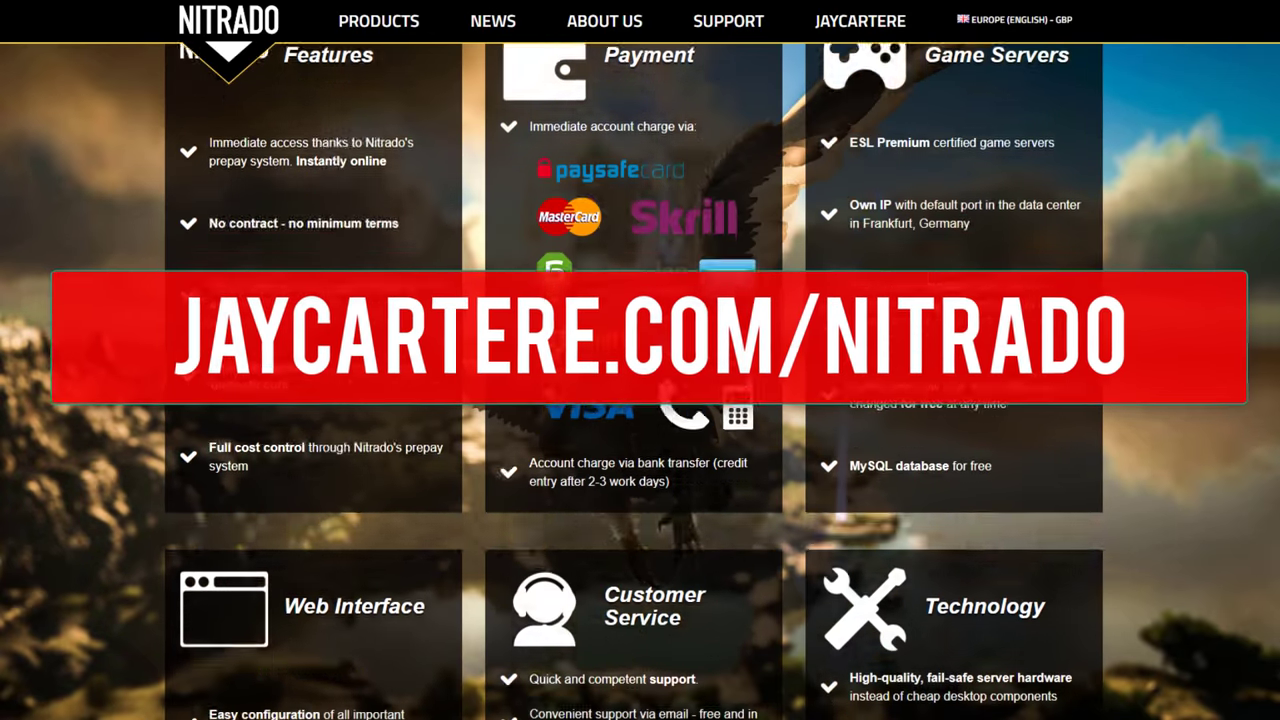
scroll(640, 380, "down", 4)
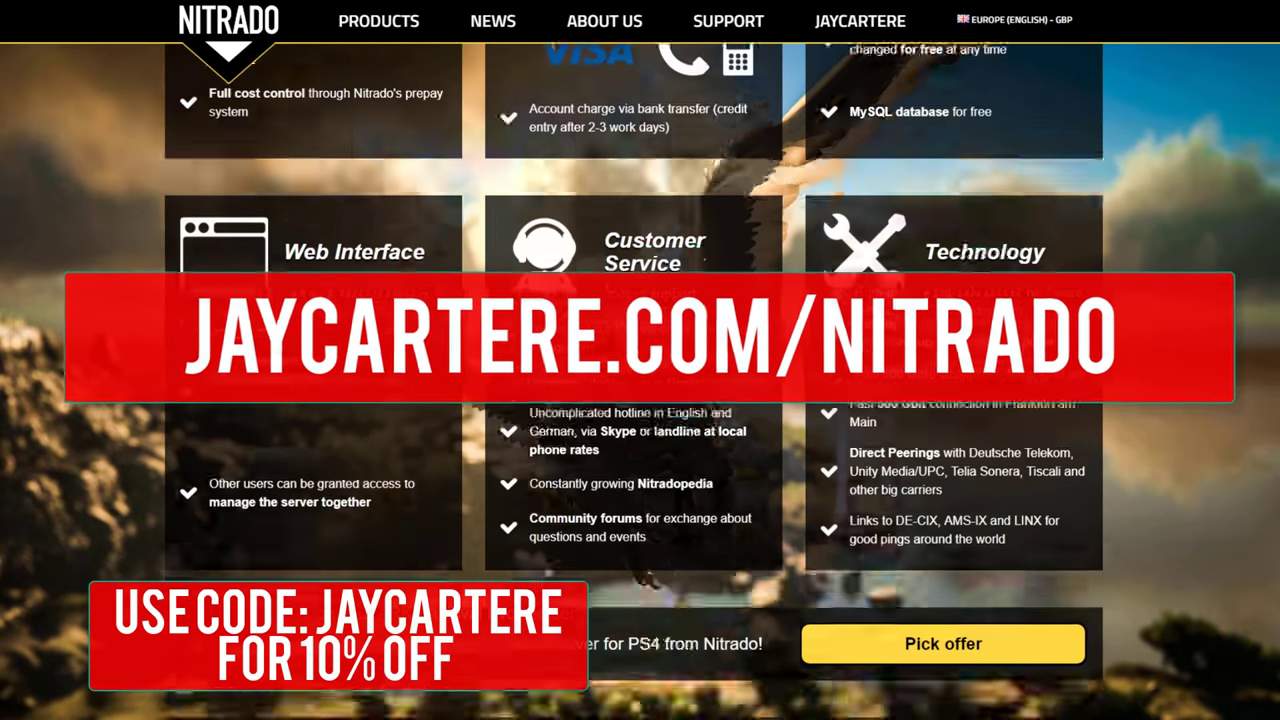
scroll(640, 380, "down", 3)
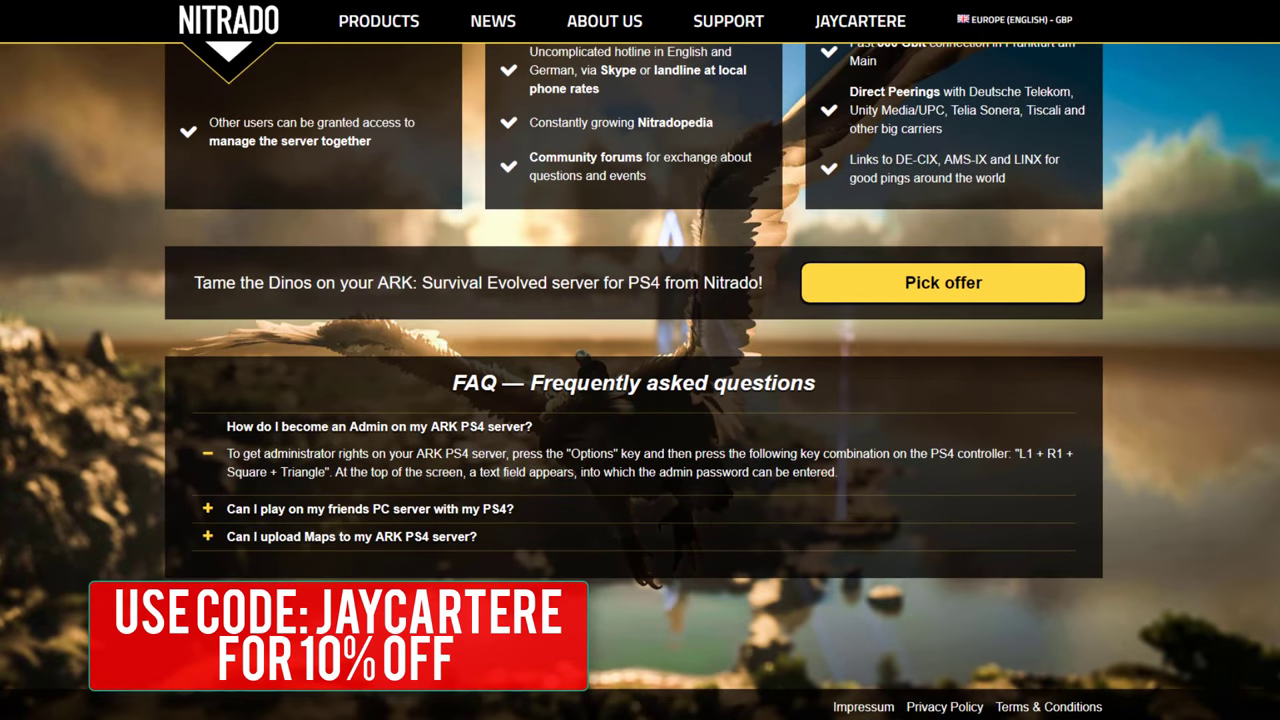
scroll(640, 380, "up", 1)
scroll(640, 380, "up", 4)
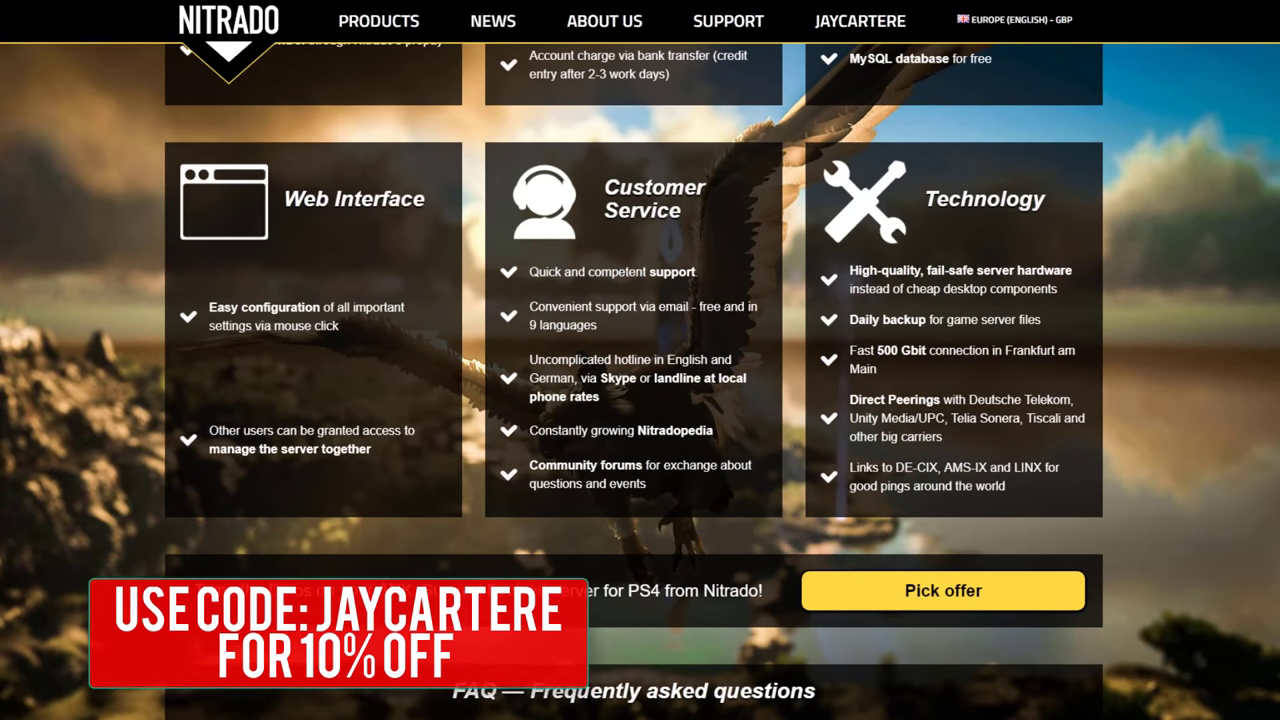
scroll(640, 380, "up", 1)
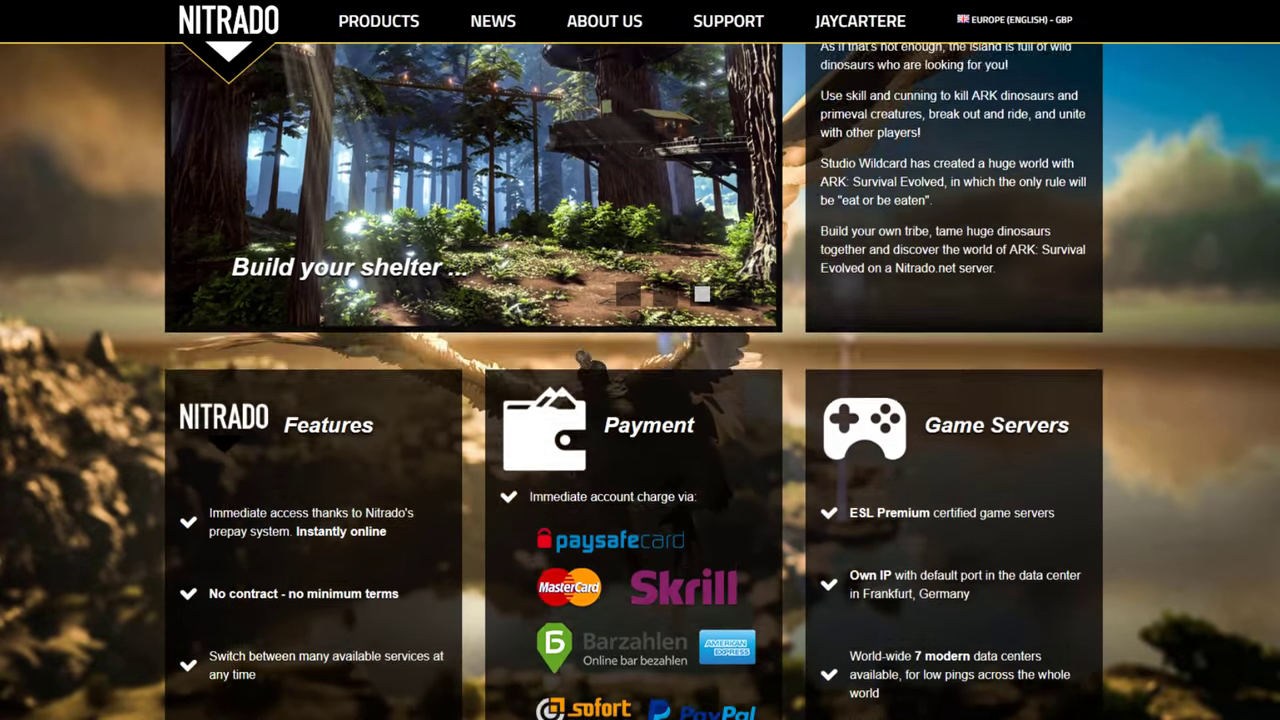
scroll(640, 380, "up", 4)
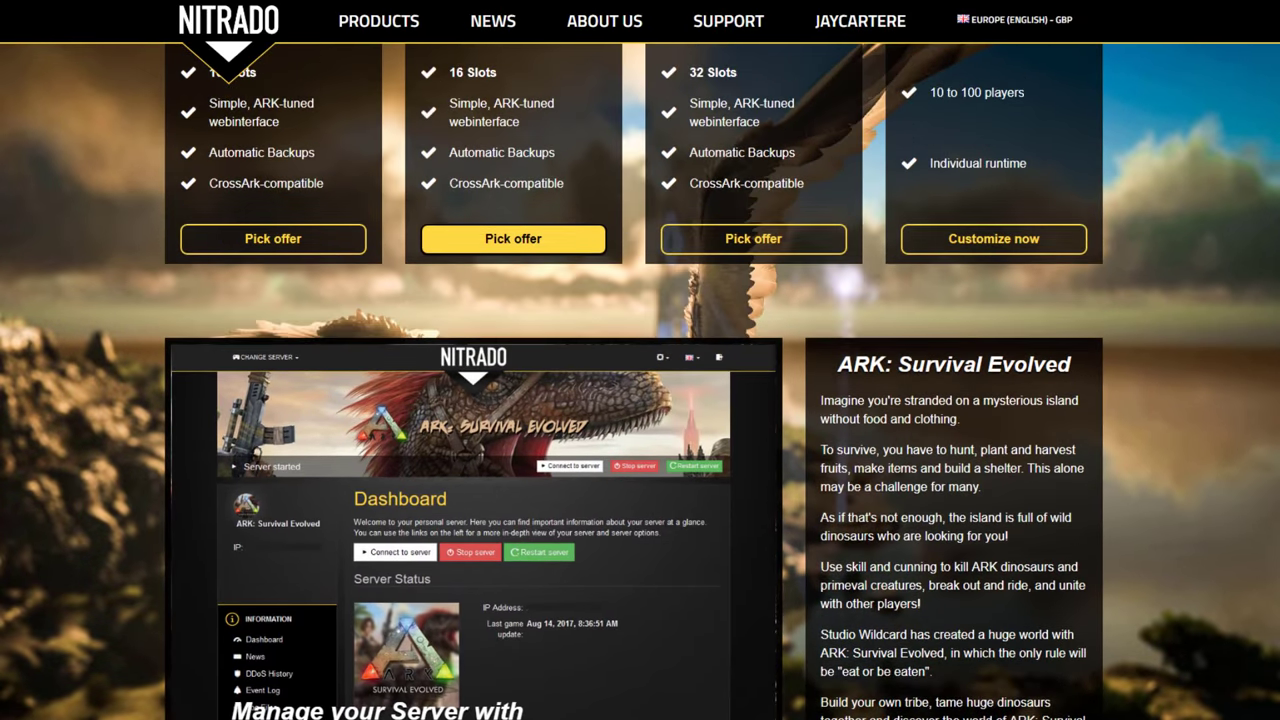
scroll(640, 380, "up", 4)
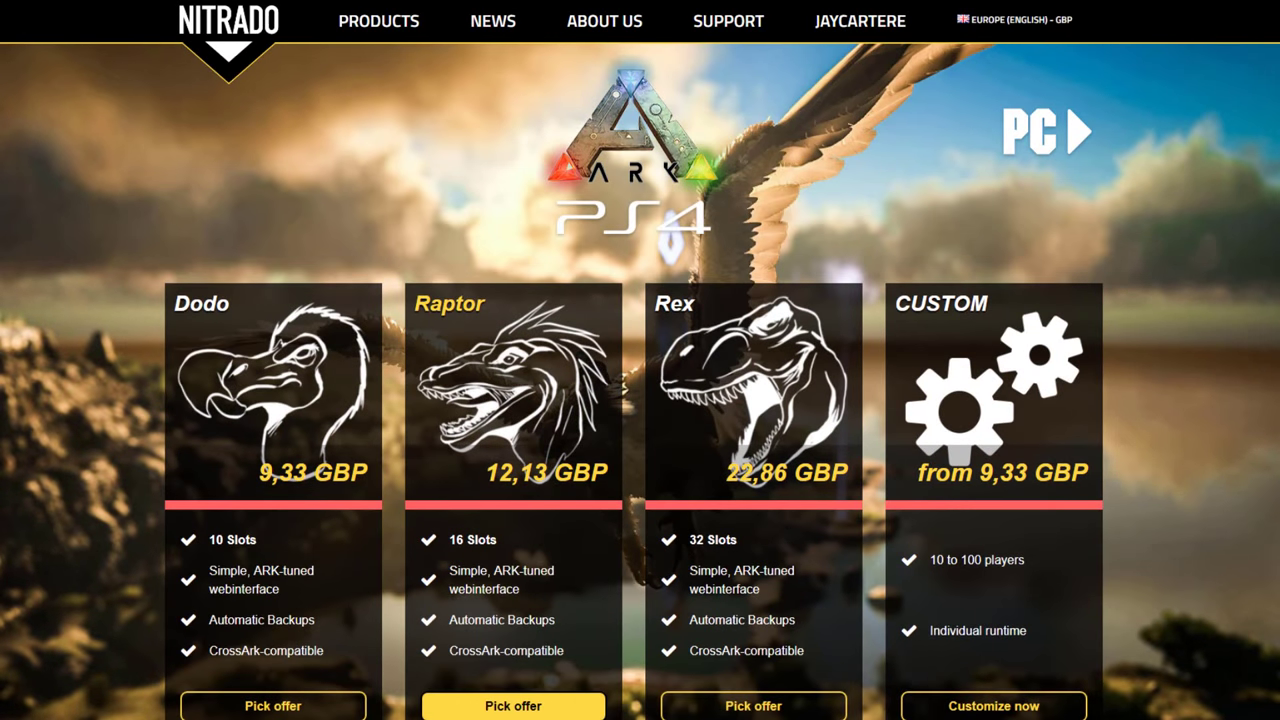
scroll(640, 380, "down", 4)
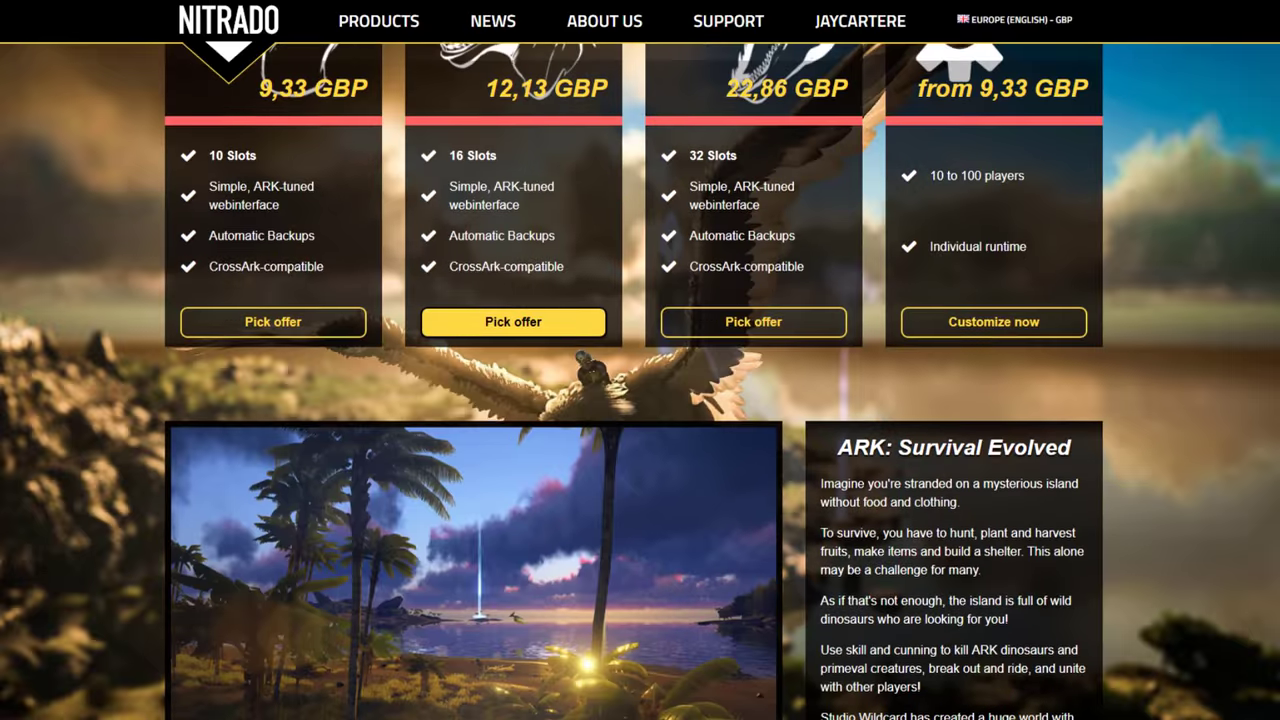
scroll(640, 380, "down", 6)
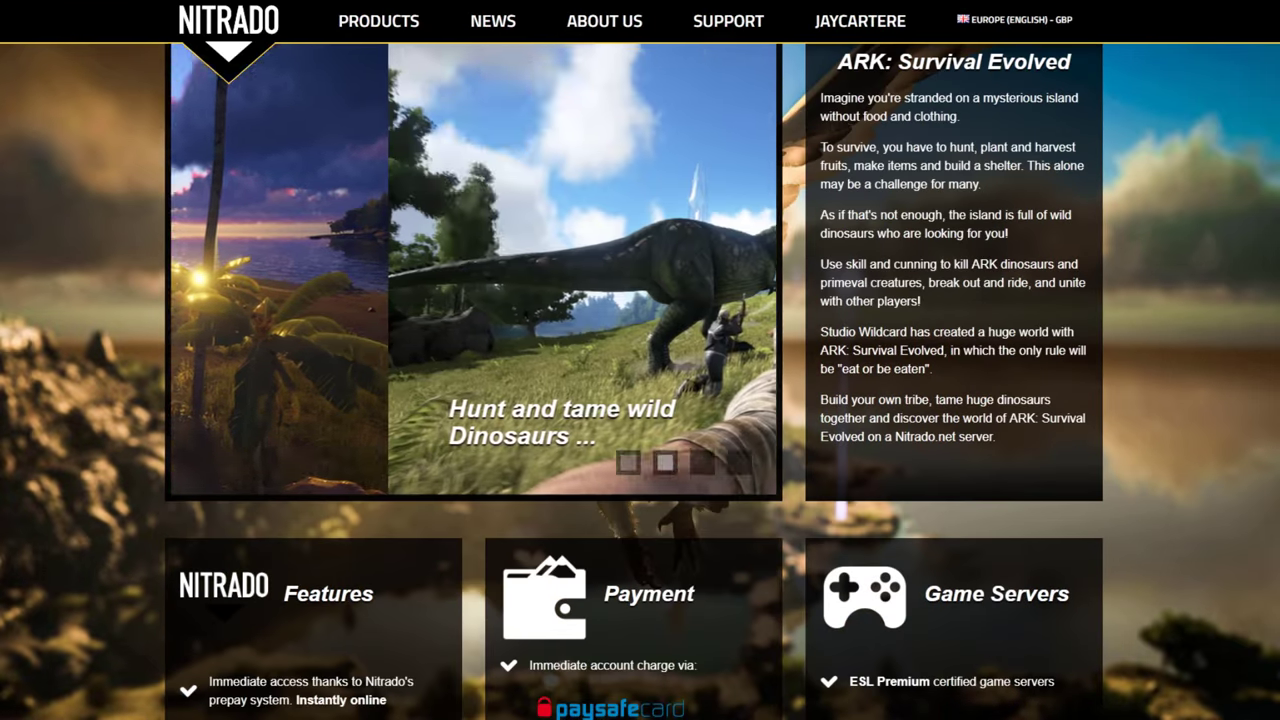
scroll(640, 380, "down", 4)
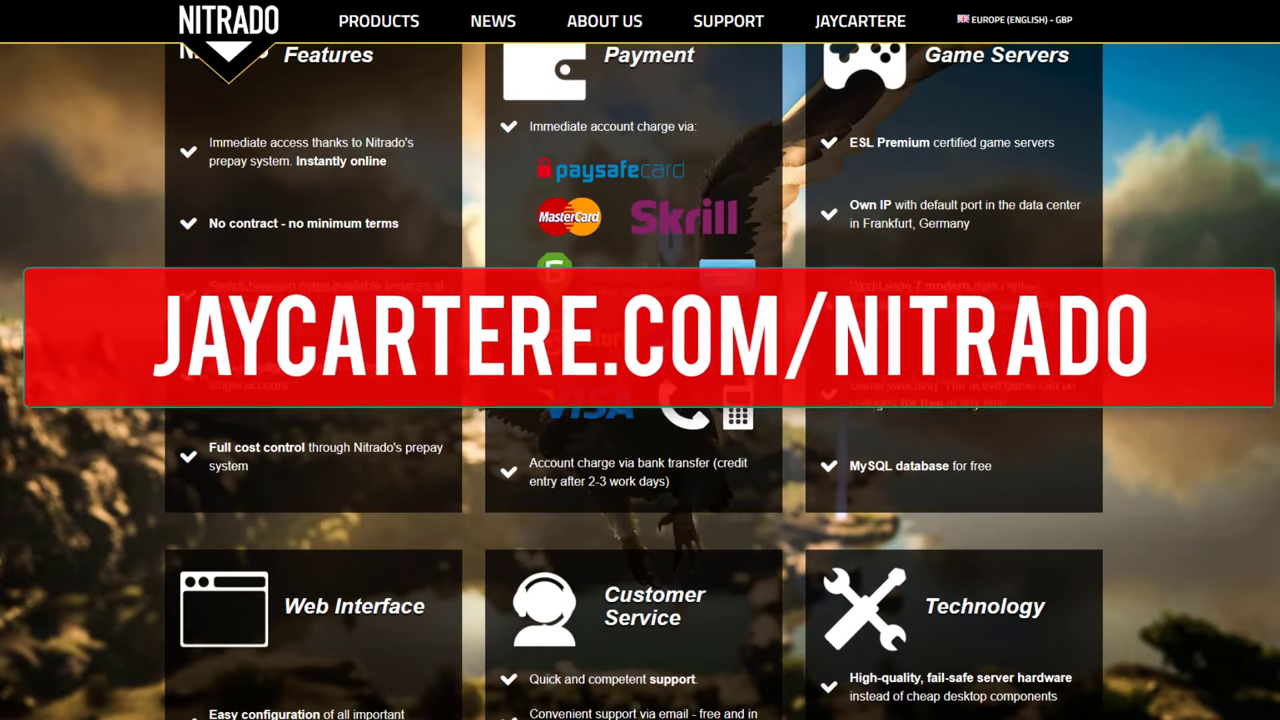
scroll(640, 380, "down", 4)
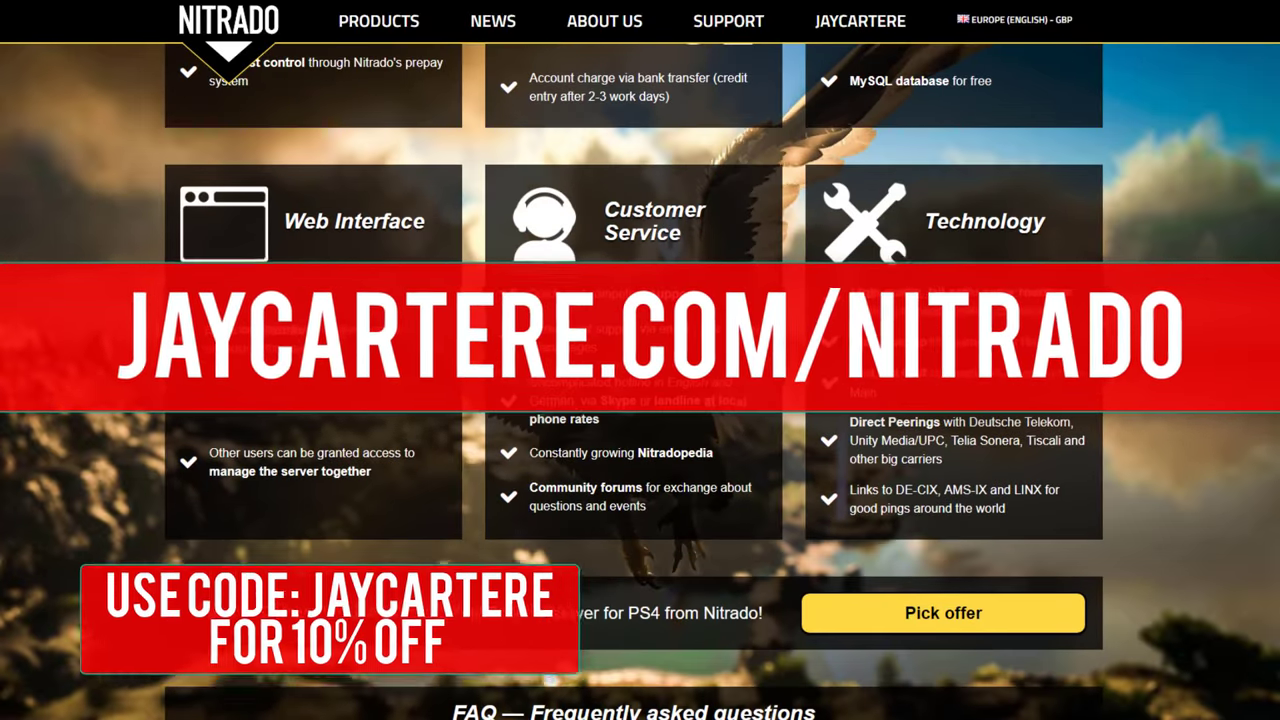
scroll(640, 380, "down", 1)
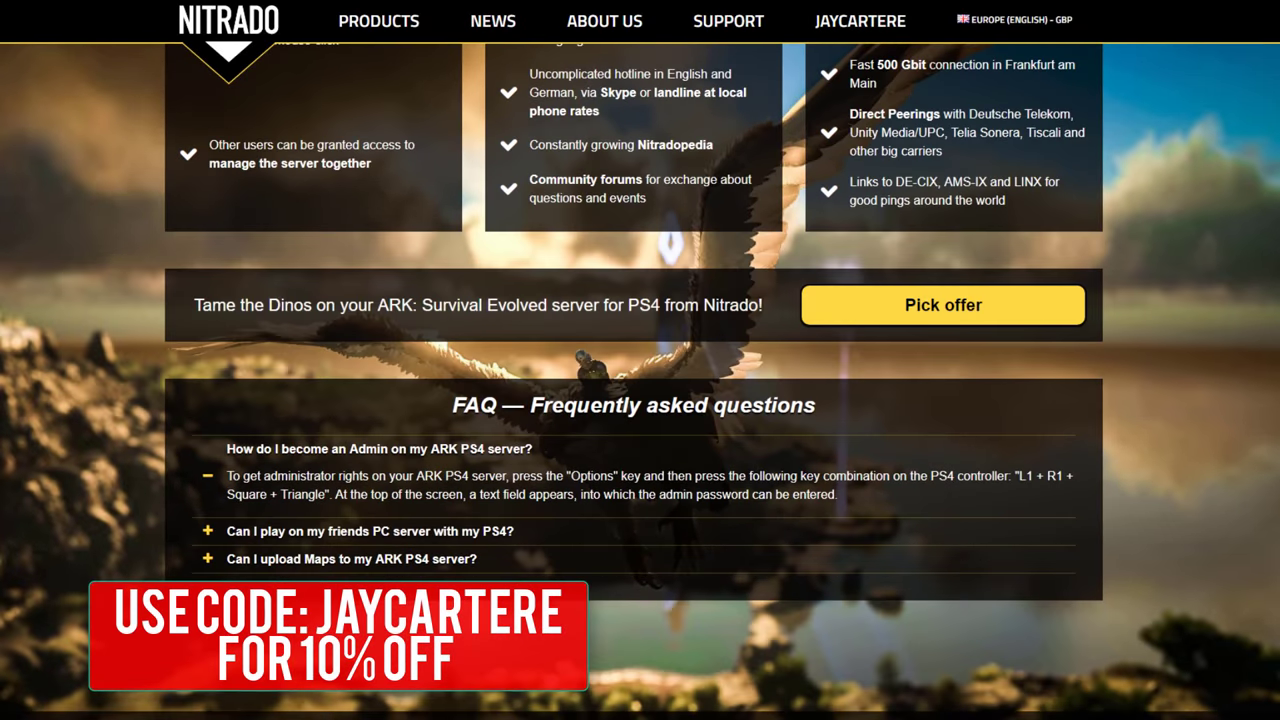
scroll(640, 380, "up", 4)
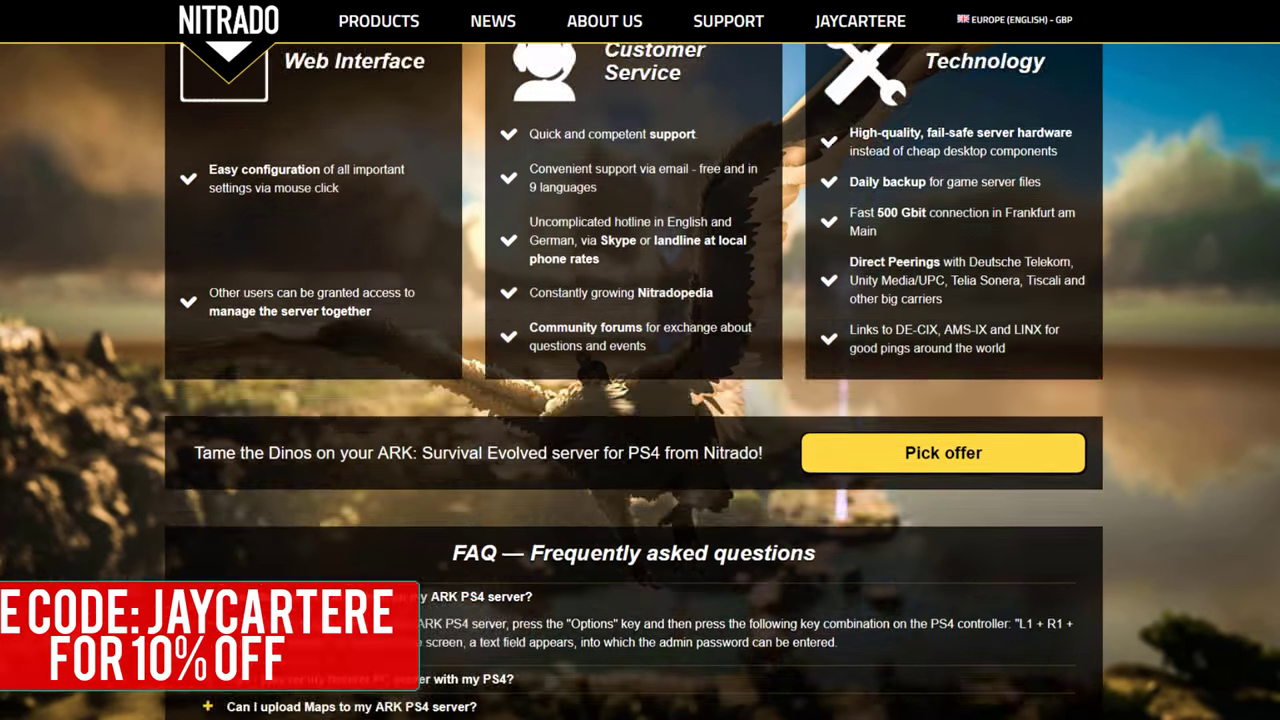
scroll(640, 380, "up", 3)
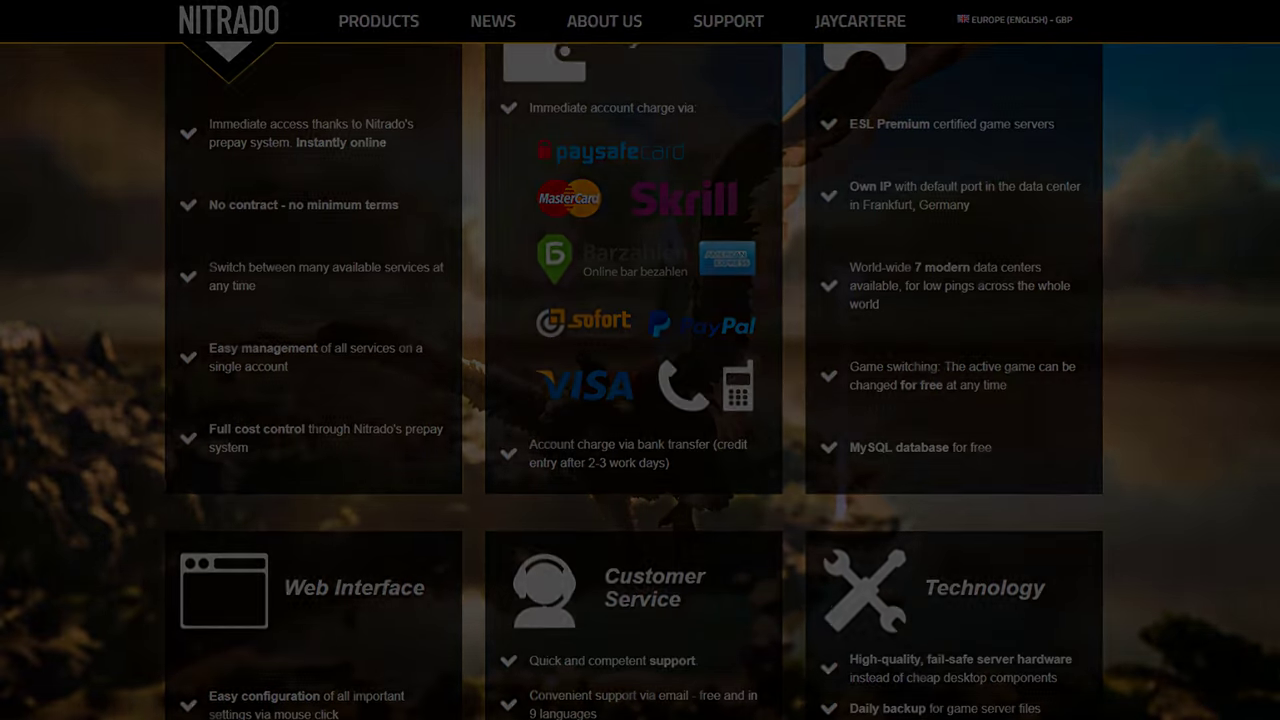